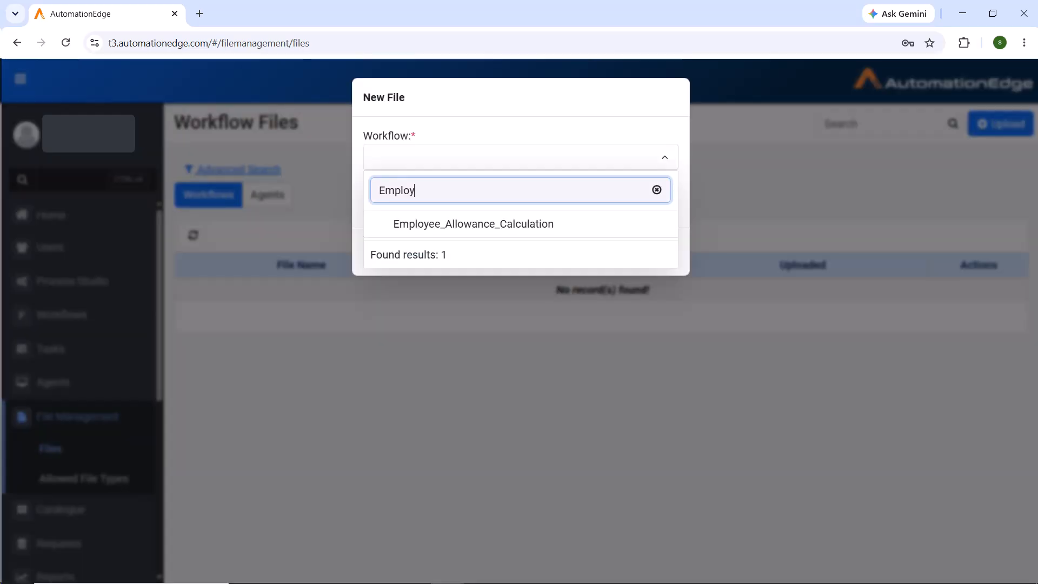
Select Employee_Allowance_Calculation as the workflow for the new file
key(BackSpace)
key(BackSpace)
key(Return)
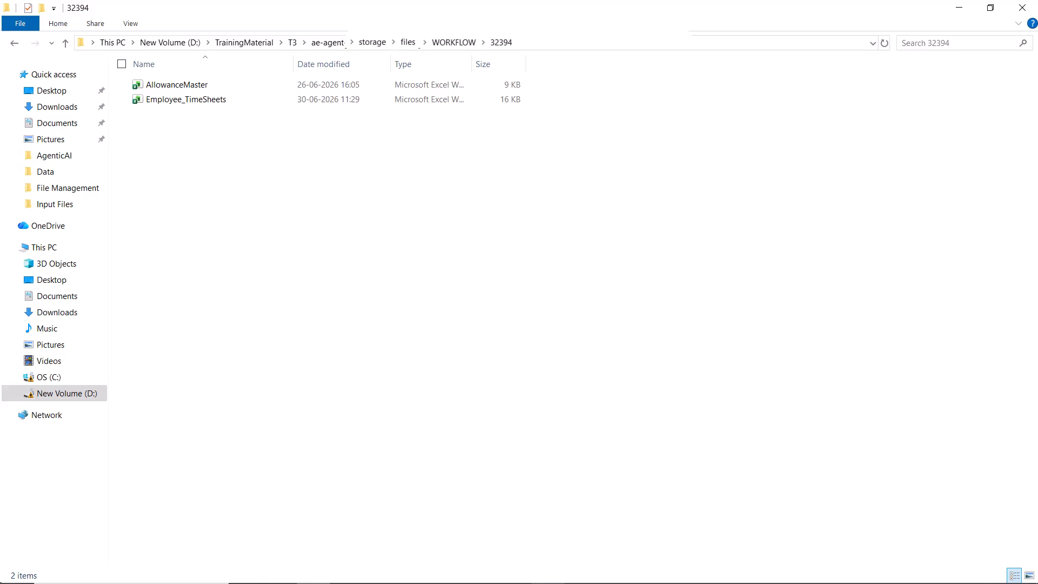
Switch to the AutomationEdge web page and choose Employee_Master from the Input Files folder as the agent file to upload
key(alt+Tab)
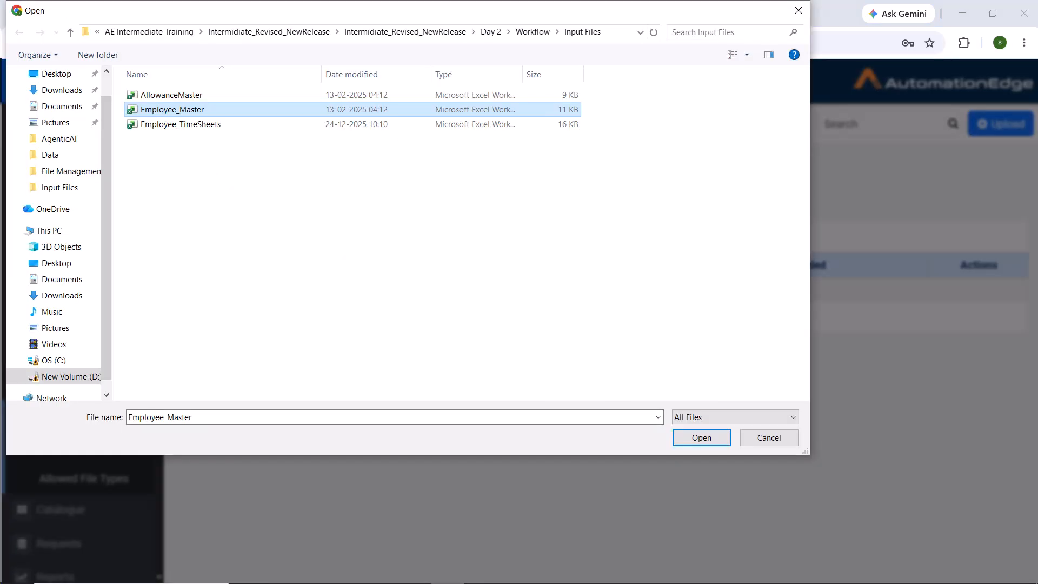
key(Return)
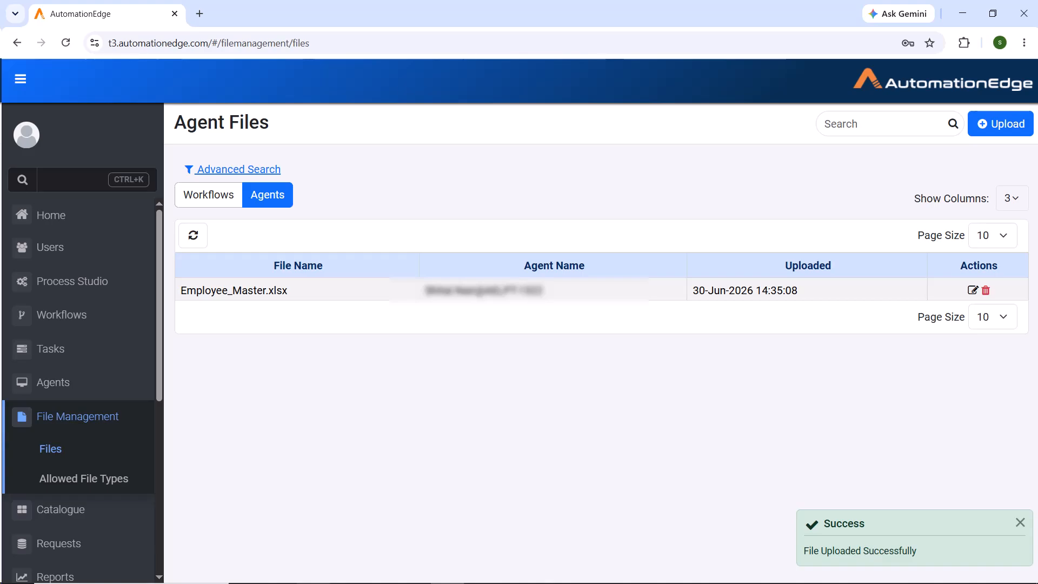
Switch to File Explorer and open the storage\files\AGENT folder inside ae-agent to examine the agent's stored files
key(alt+Tab)
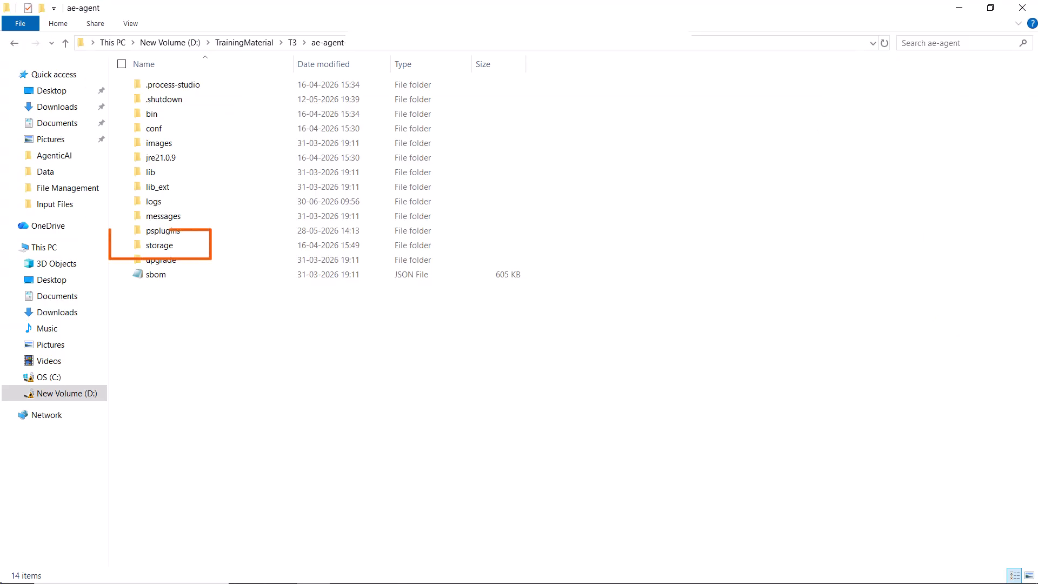
double_click(159, 245)
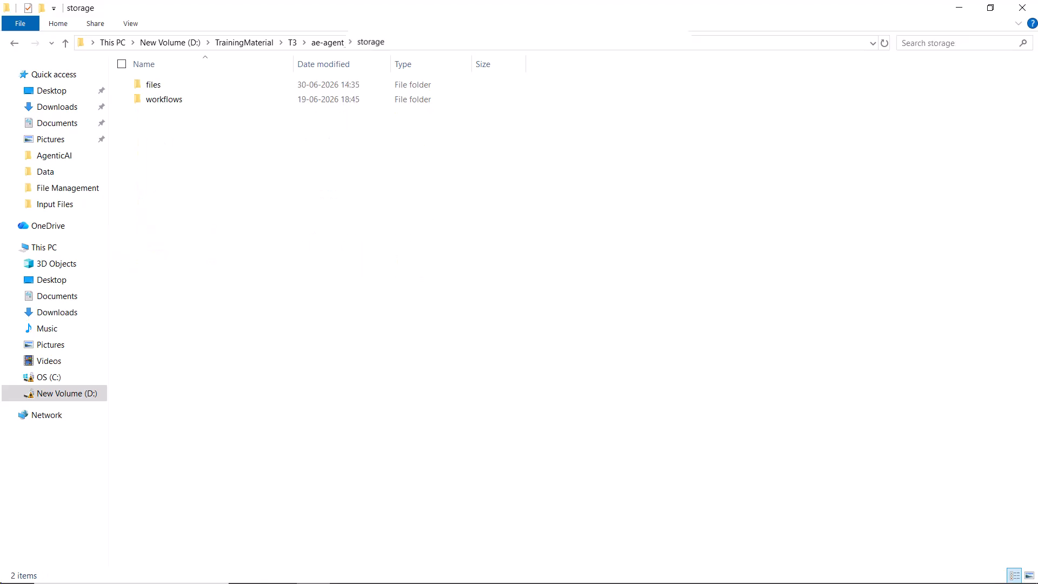
double_click(153, 85)
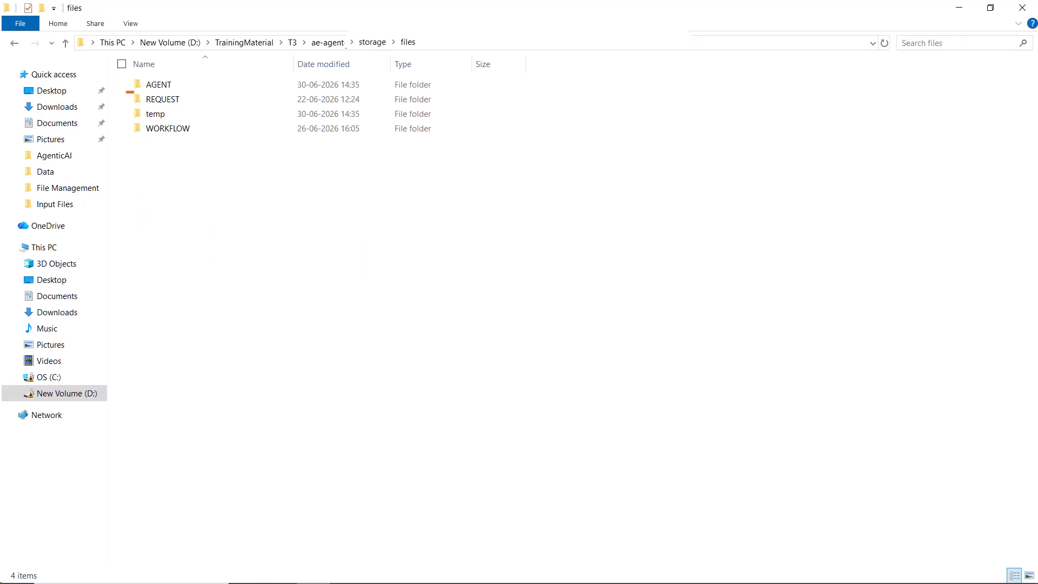
double_click(158, 84)
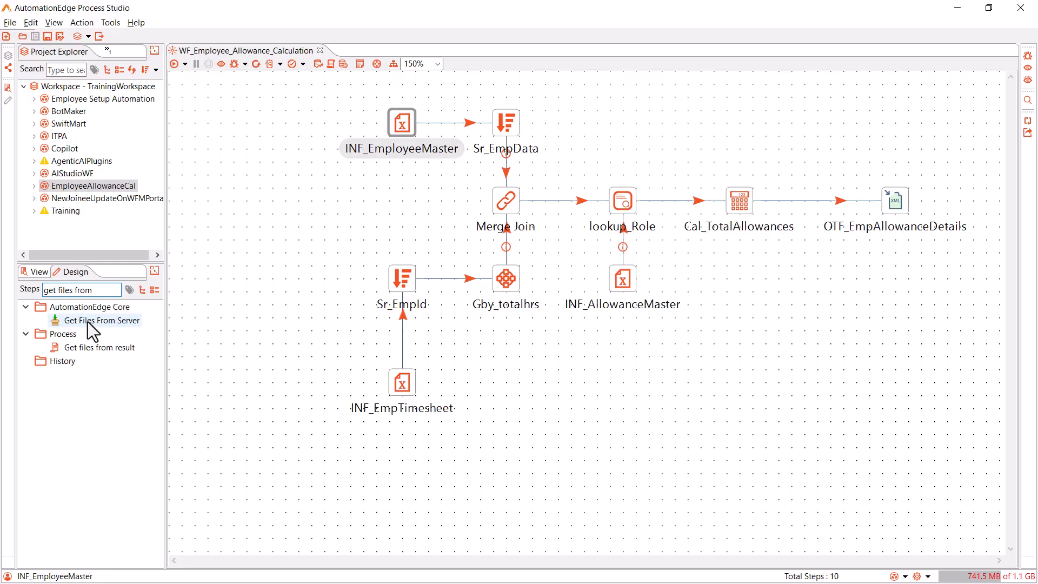
Add a Get Files From Server step to the canvas near INF_EmployeeMaster and open its settings
drag(88, 322, 294, 207)
drag(256, 201, 255, 202)
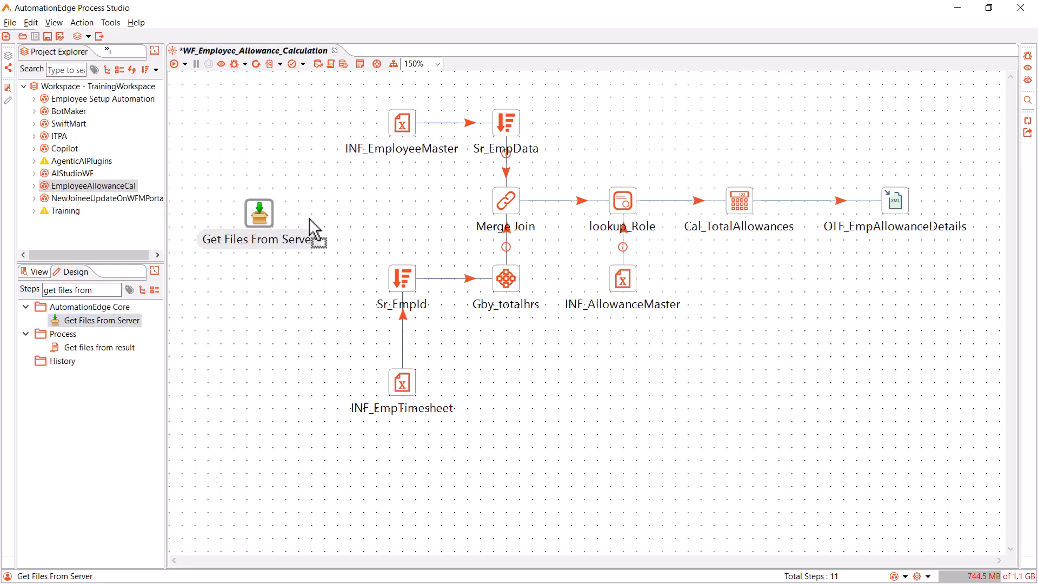
double_click(255, 216)
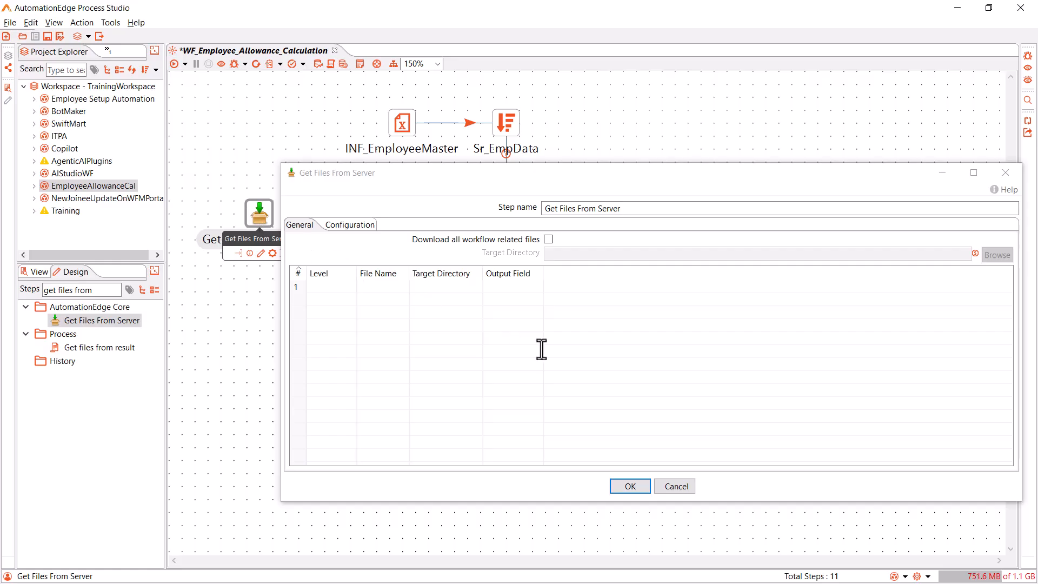
Try the option to download all workflow related files and open the Level choices of the first file row
click(548, 239)
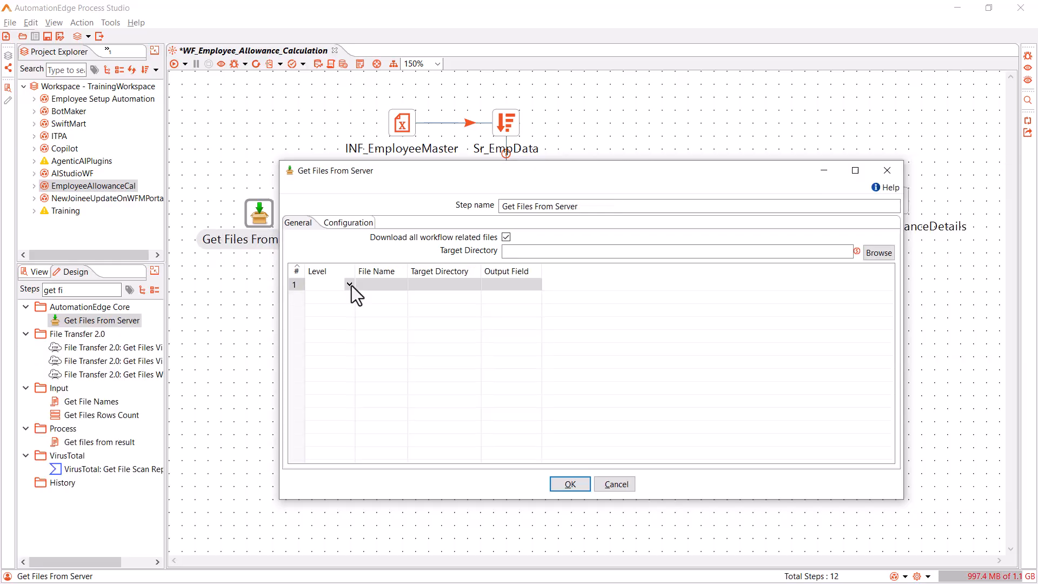
click(349, 285)
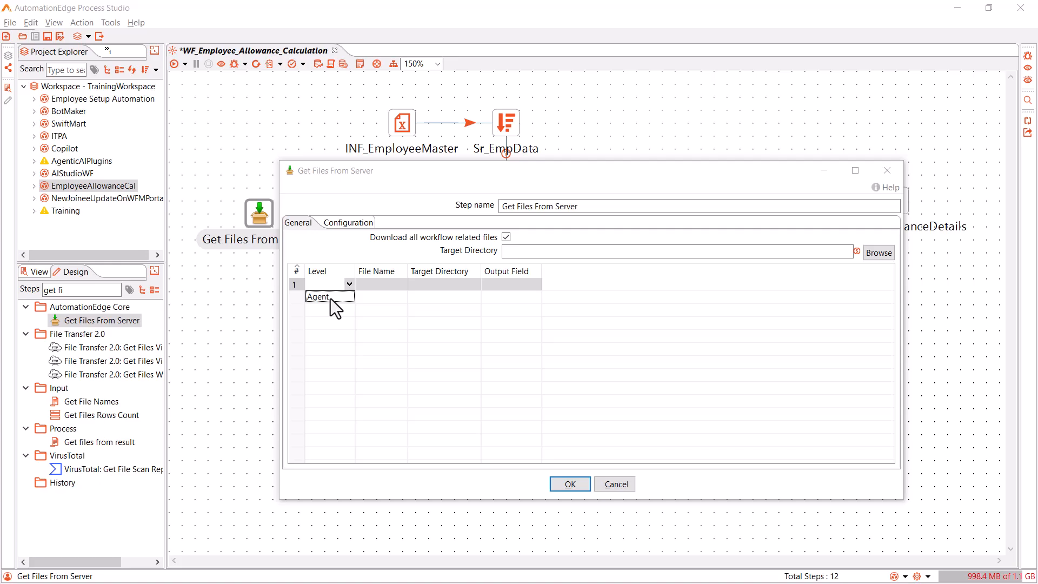
click(514, 253)
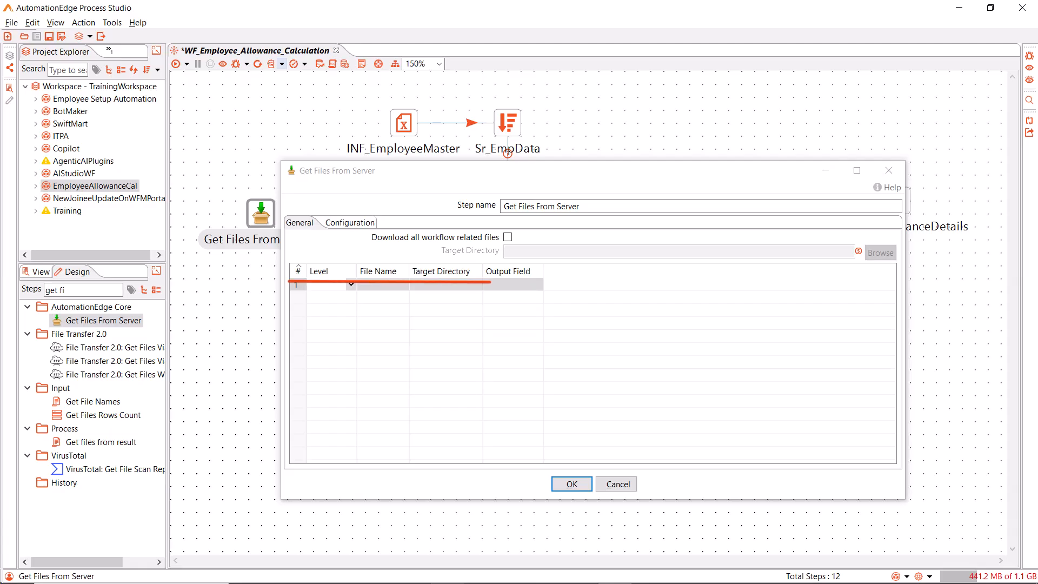
click(351, 284)
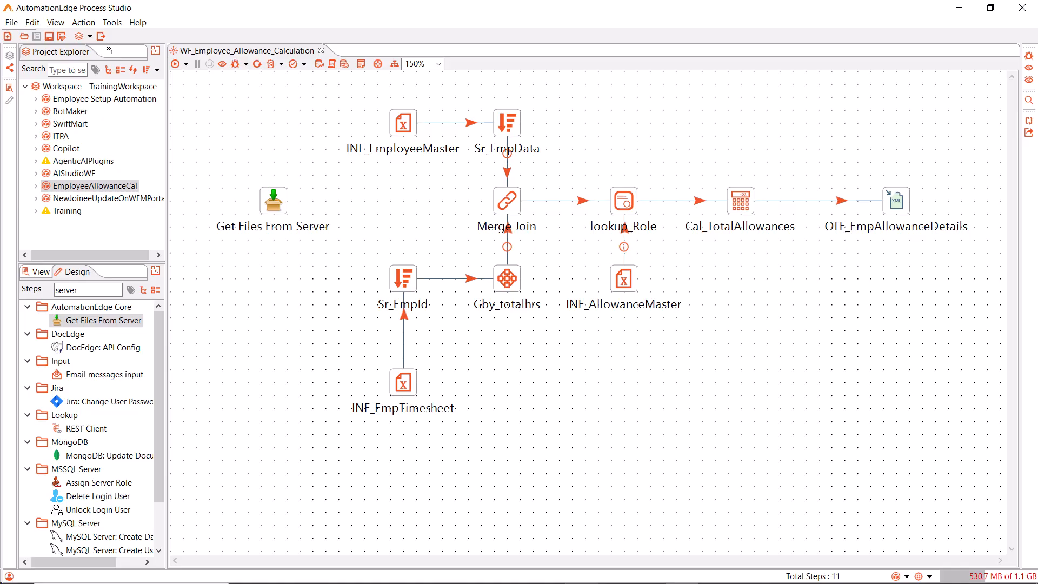
Reposition Get Files From Server slightly and connect it to INF_EmployeeMaster, INF_EmpTimesheet and INF_AllowanceMaster
drag(273, 200, 260, 214)
drag(261, 213, 352, 157)
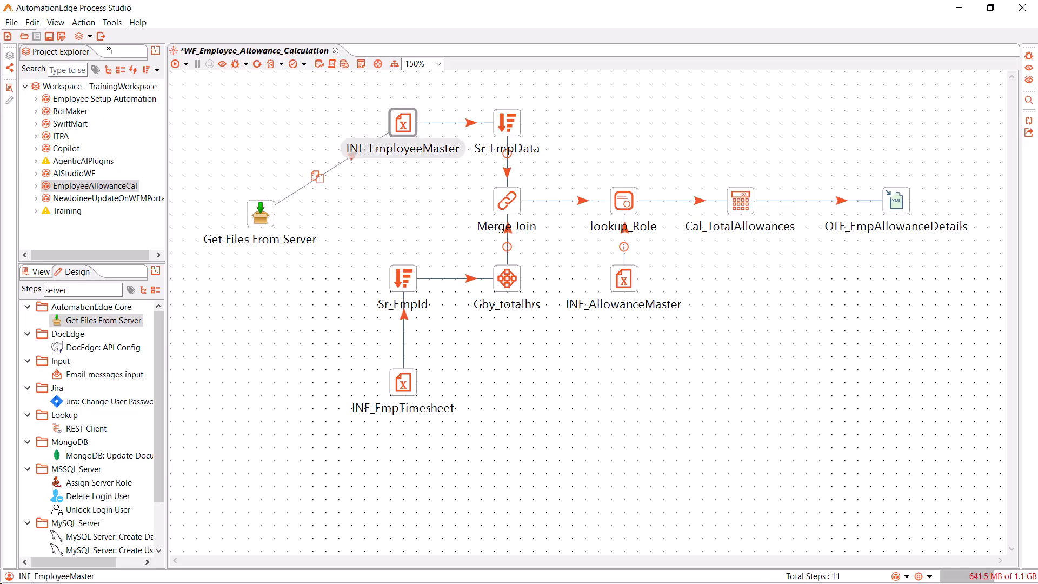
drag(261, 214, 402, 383)
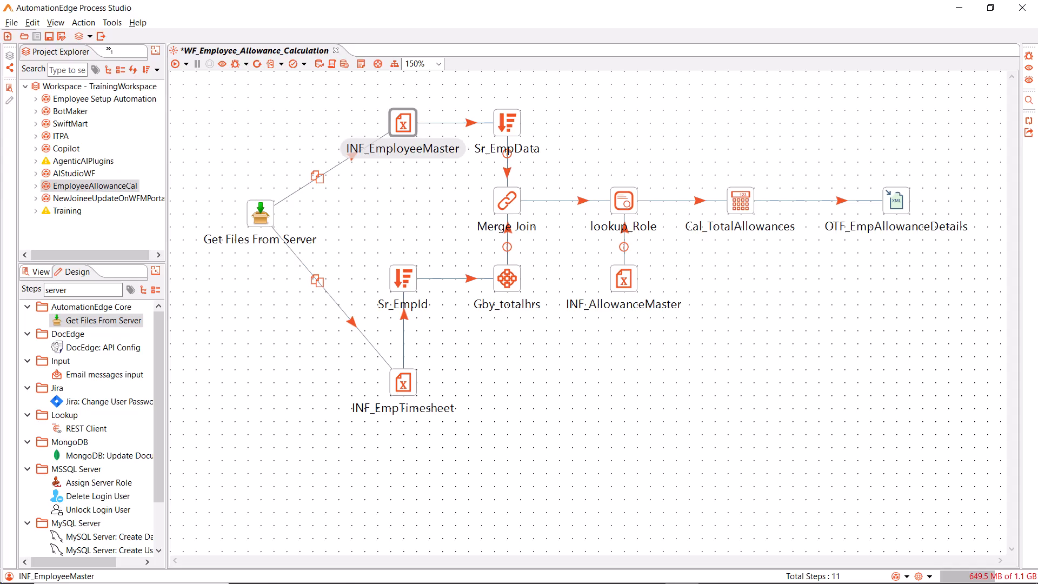
drag(261, 214, 624, 279)
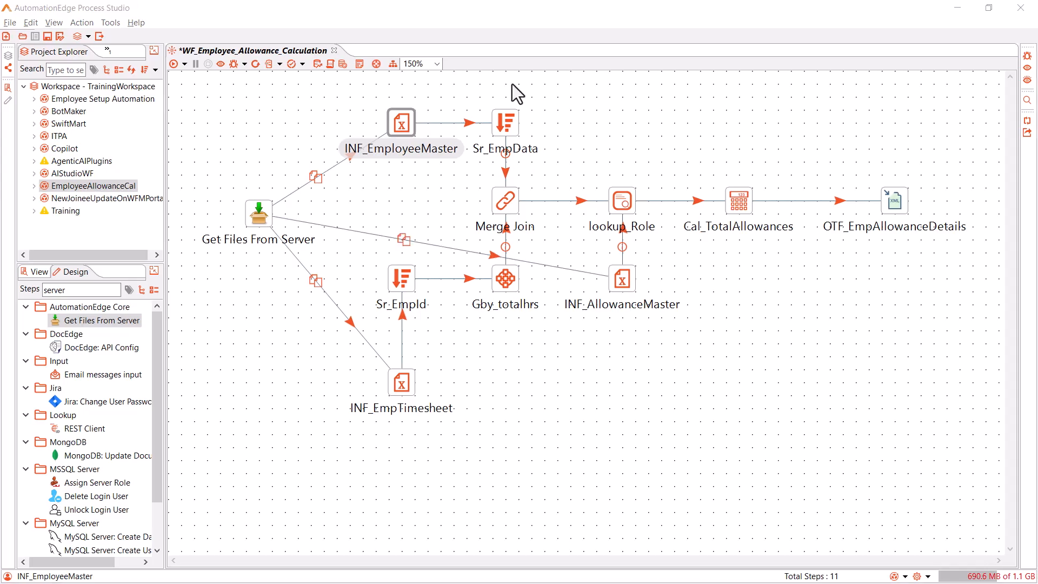
Make INF_EmployeeMaster accept filenames from Get Files From Server using the EmployeeMaster field, and save the workflow
double_click(414, 129)
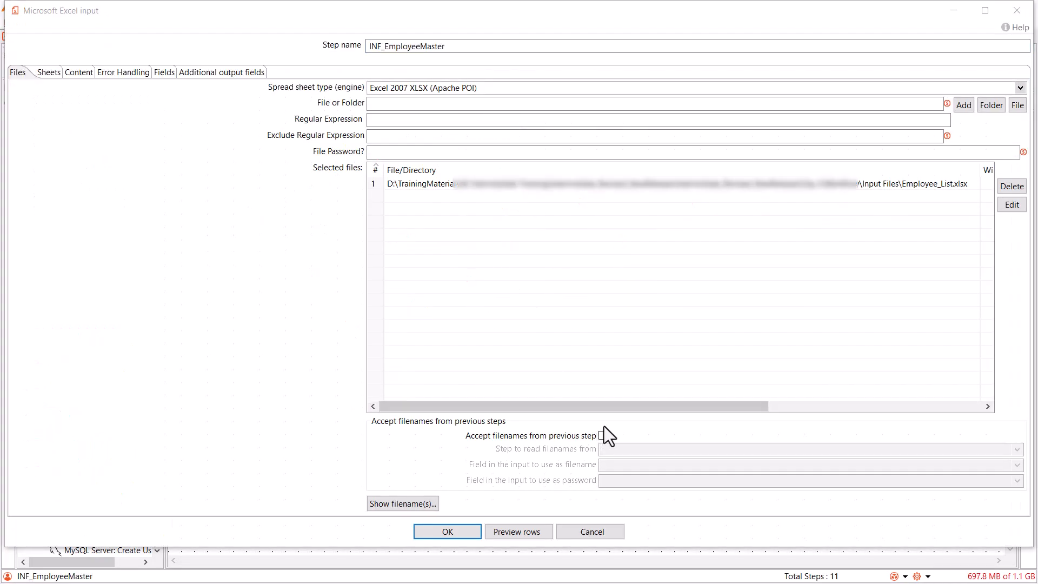
click(602, 435)
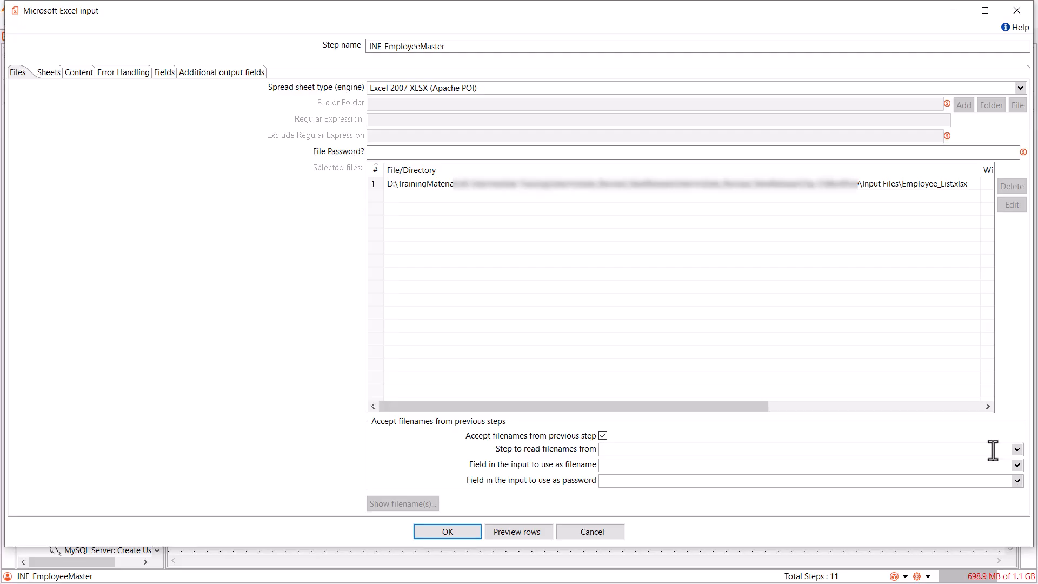
click(1017, 449)
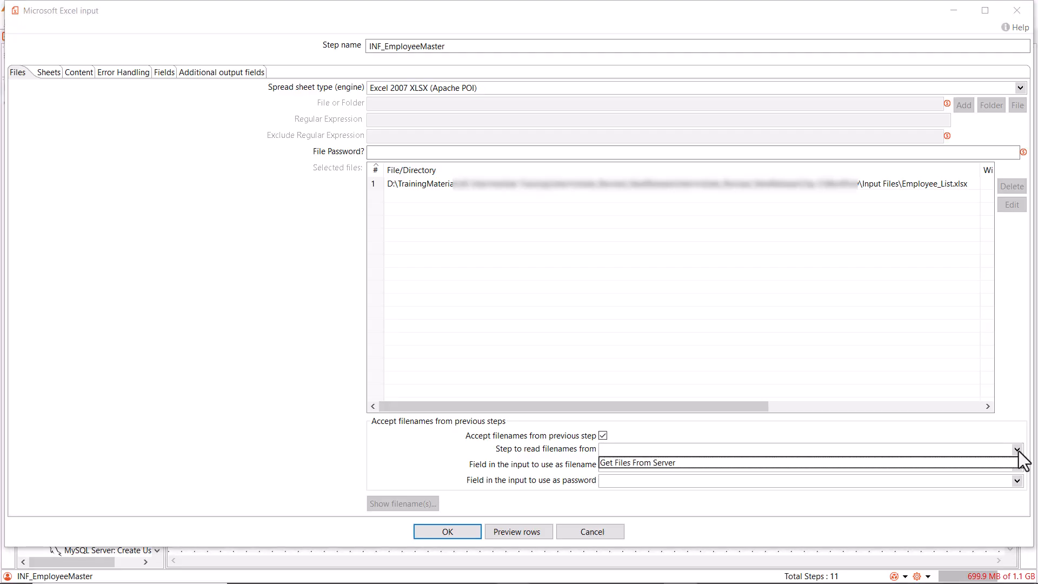
click(650, 463)
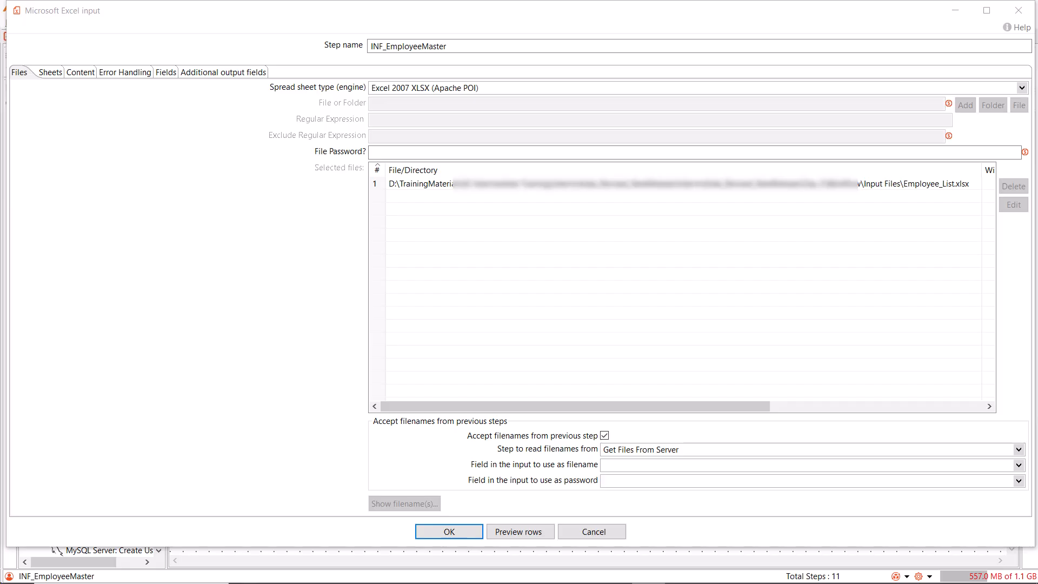
click(1019, 465)
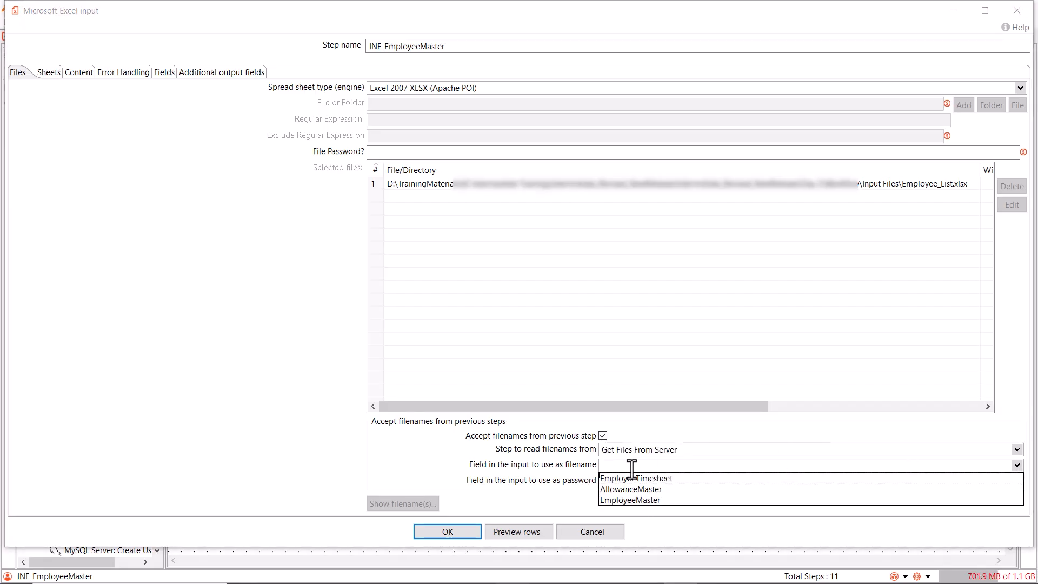
click(623, 501)
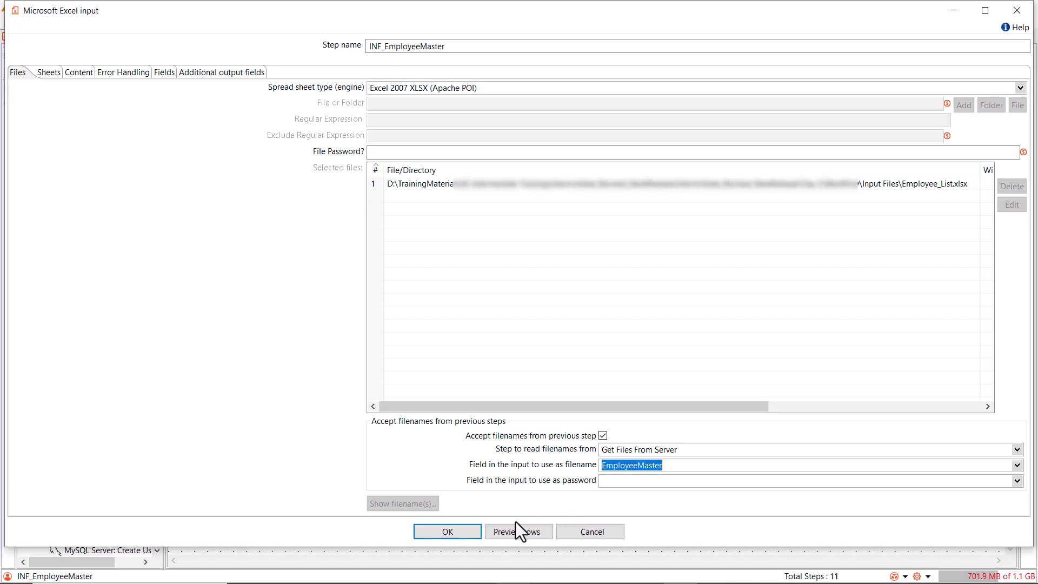
click(477, 531)
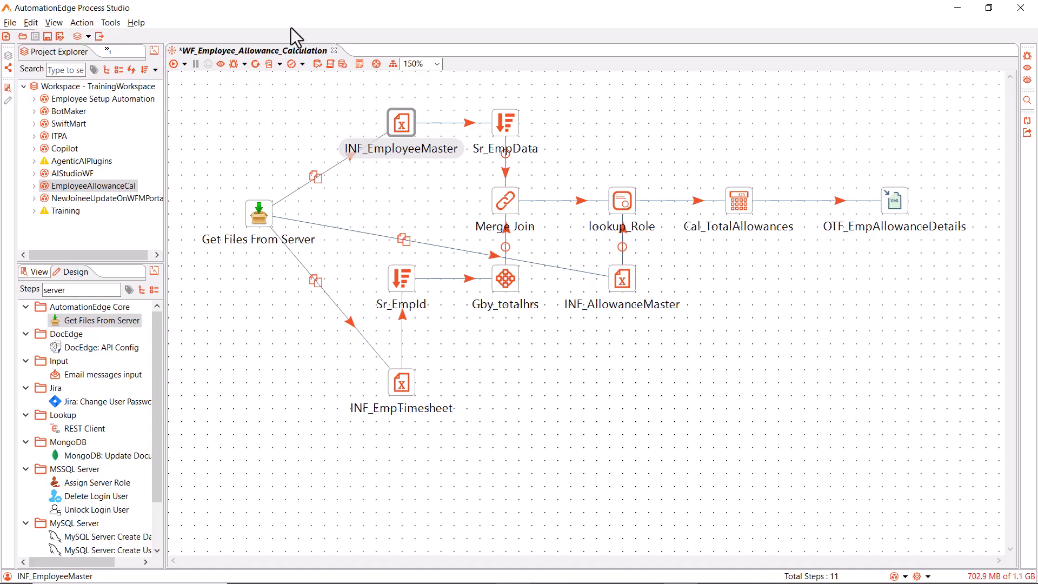
key(ctrl+s)
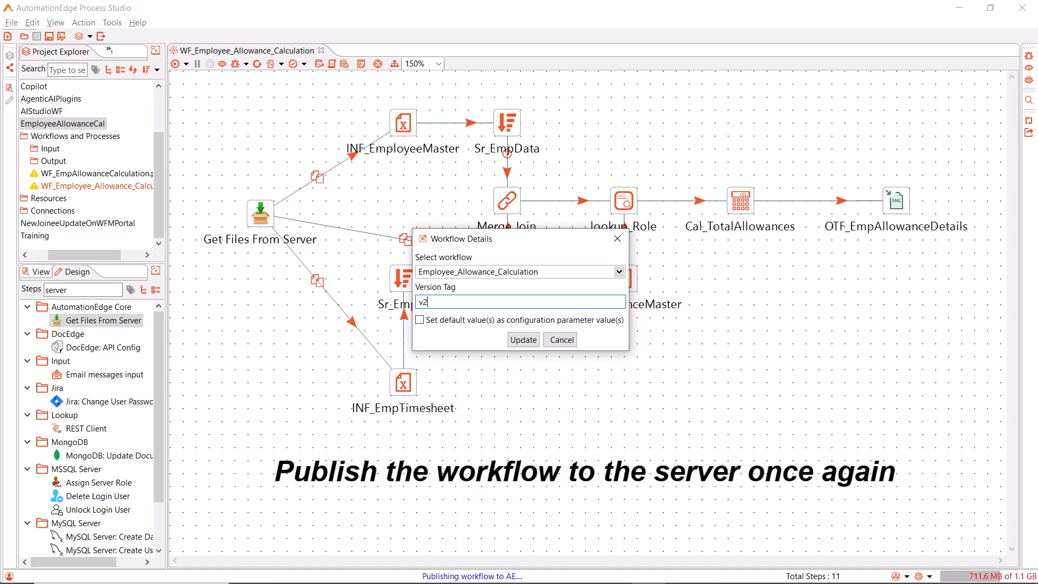
Update the published Employee_Allowance_Calculation workflow with version tag v2 and open it from the web catalogue
key(Return)
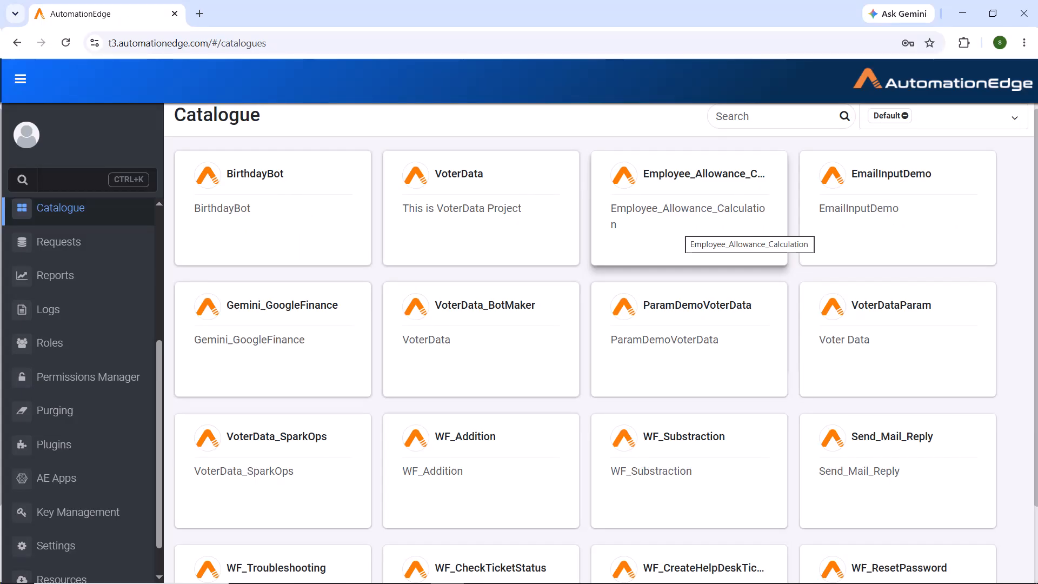
click(684, 224)
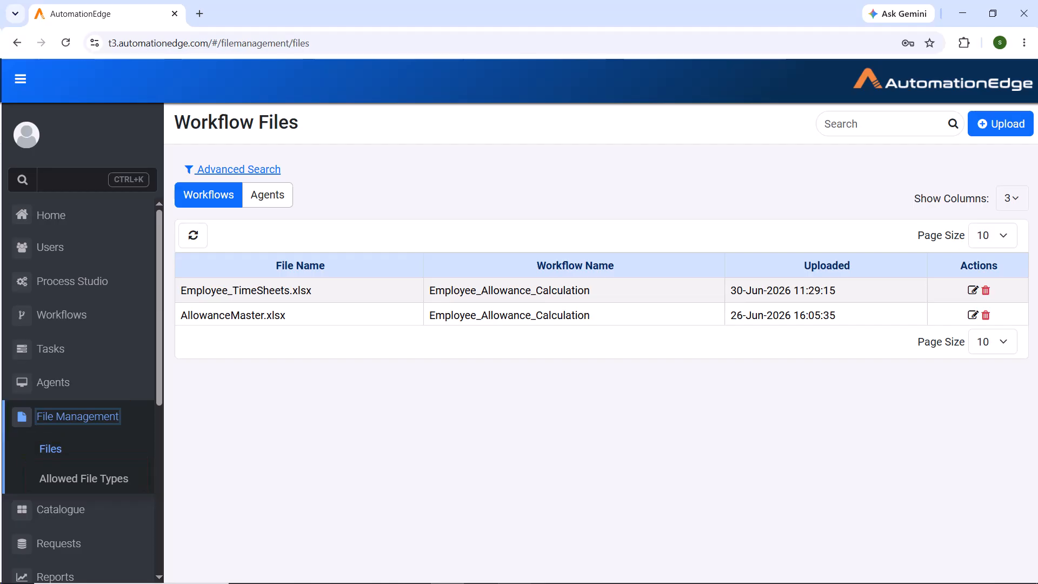
Add the .bmp extension with MIME type image/bmp to the allowed file types
click(84, 479)
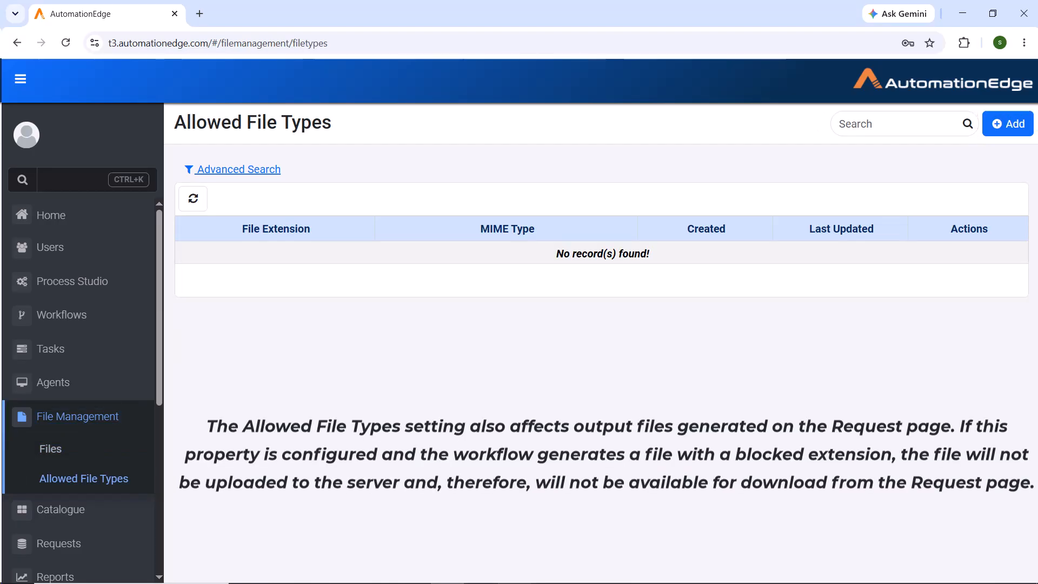
click(1008, 124)
click(487, 201)
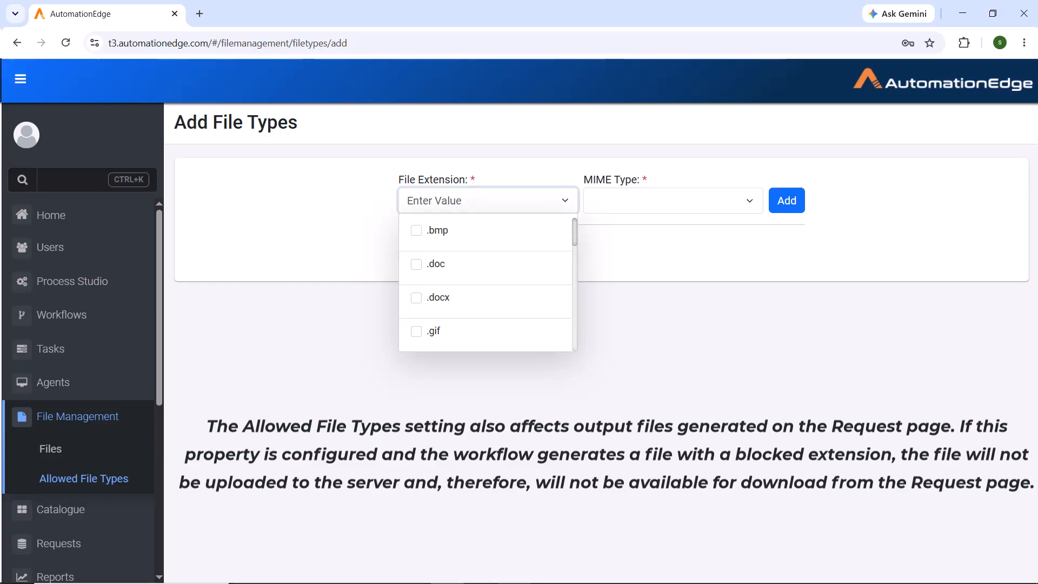
click(417, 231)
click(673, 201)
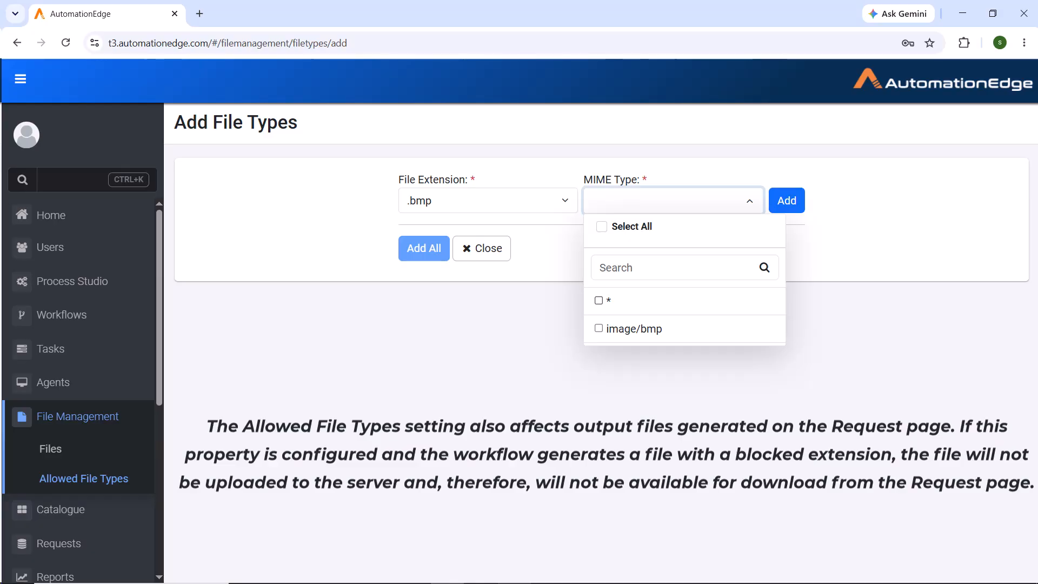
click(630, 329)
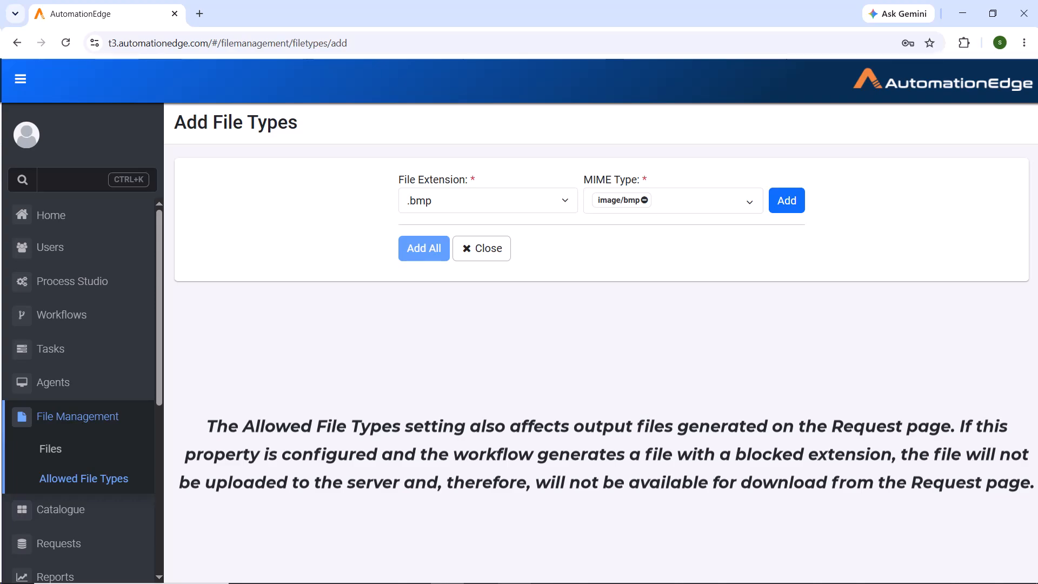
key(Return)
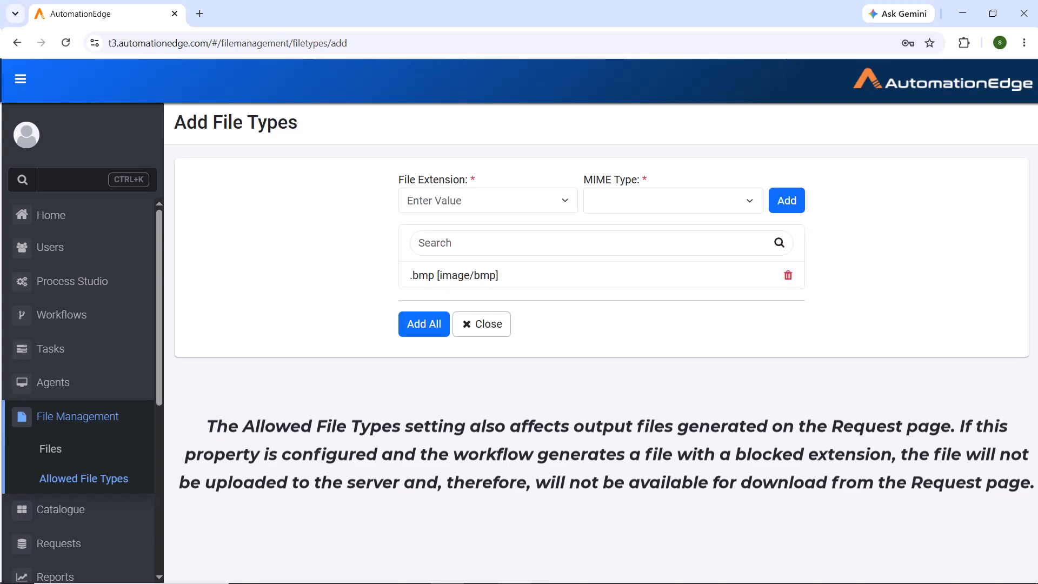
key(Return)
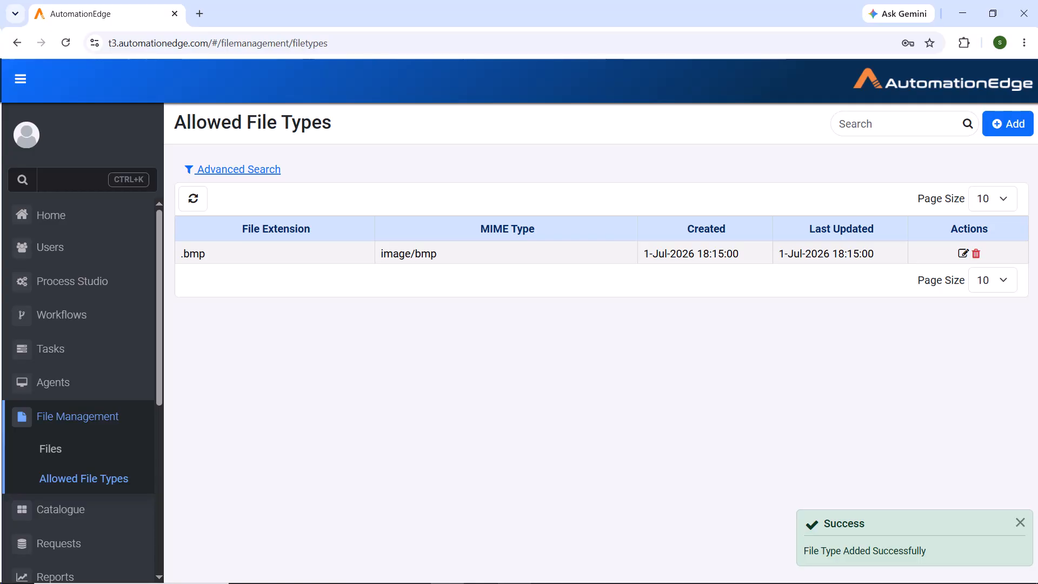
Switch to Notepad and examine the ae.banned.file.extension property in the ae file
key(alt+Tab)
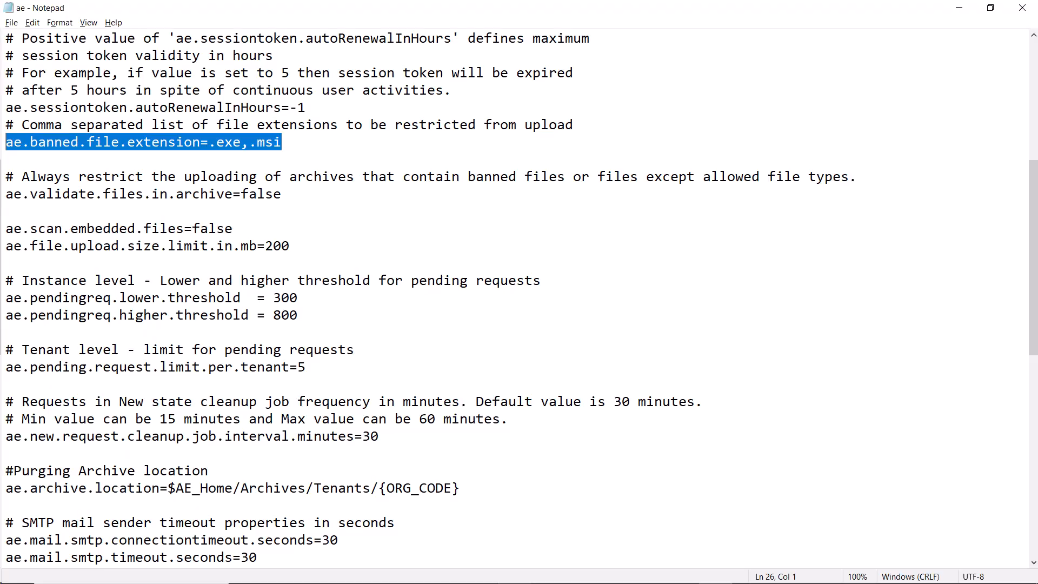
key(alt+Tab)
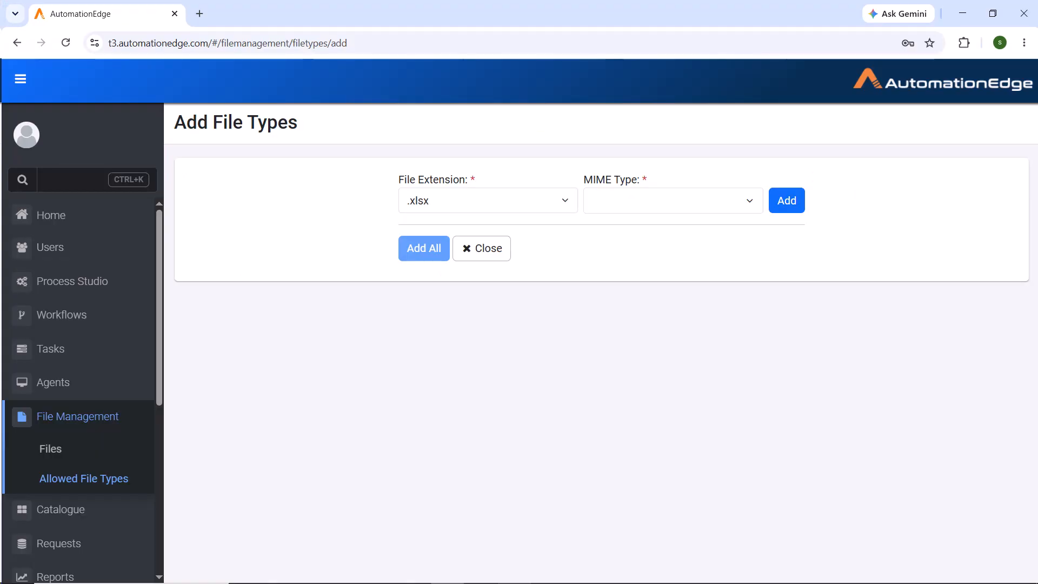
Add the .xlsx extension with MIME type * to the allowed file types
text(*)
key(Return)
key(Return)
key(Return)
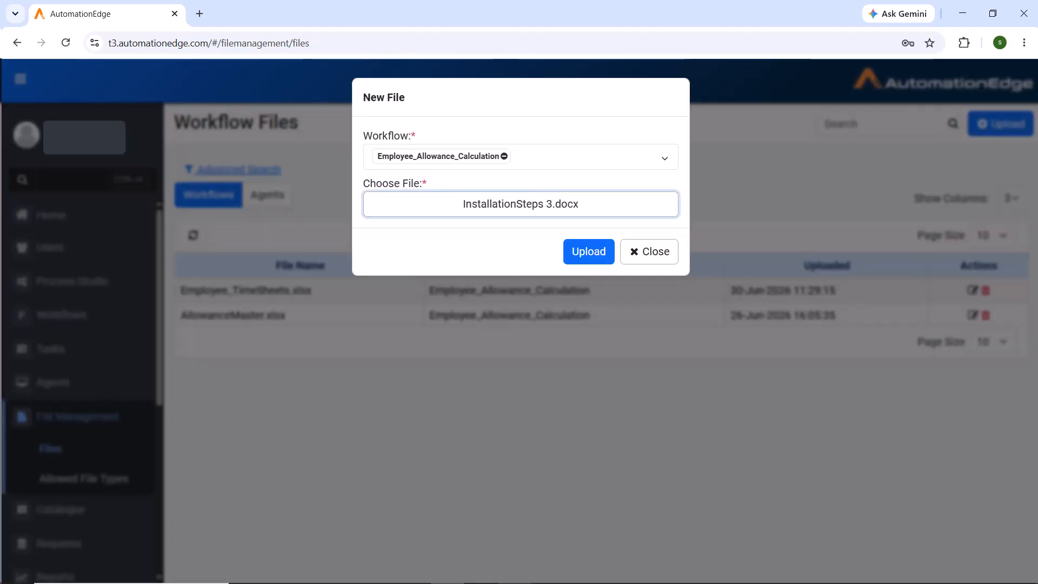
Try to upload InstallationSteps 3.docx for the Employee_Allowance_Calculation workflow
click(589, 252)
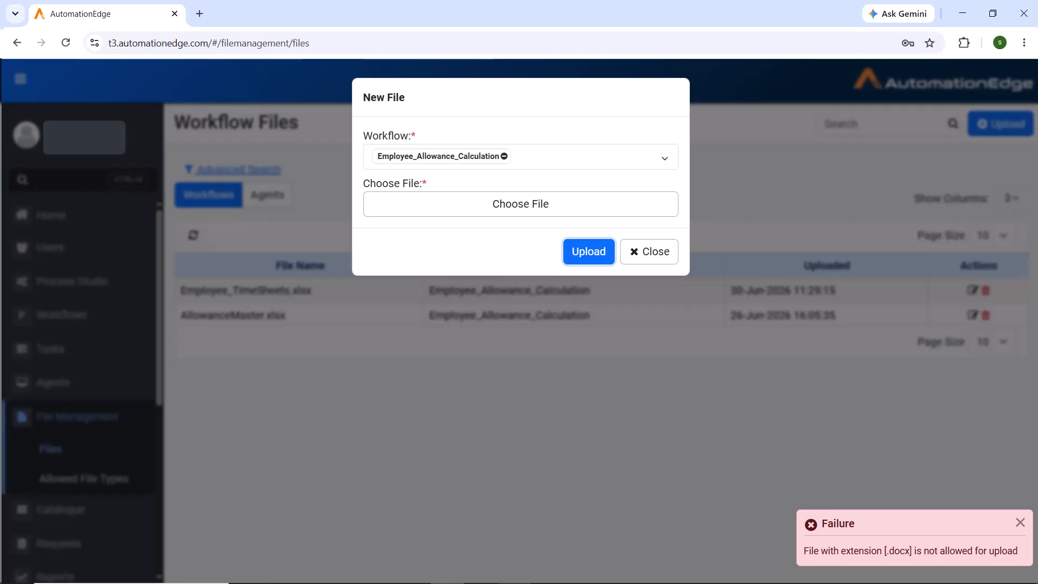